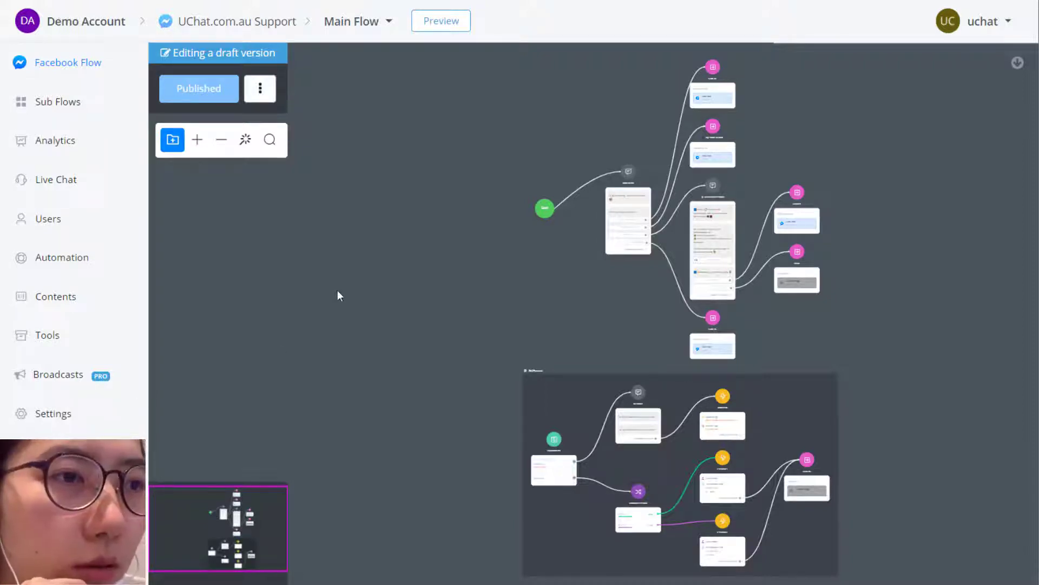
Add the tester account from the bot's user list as a new flow admin in the Tools section.
left_click(39, 338)
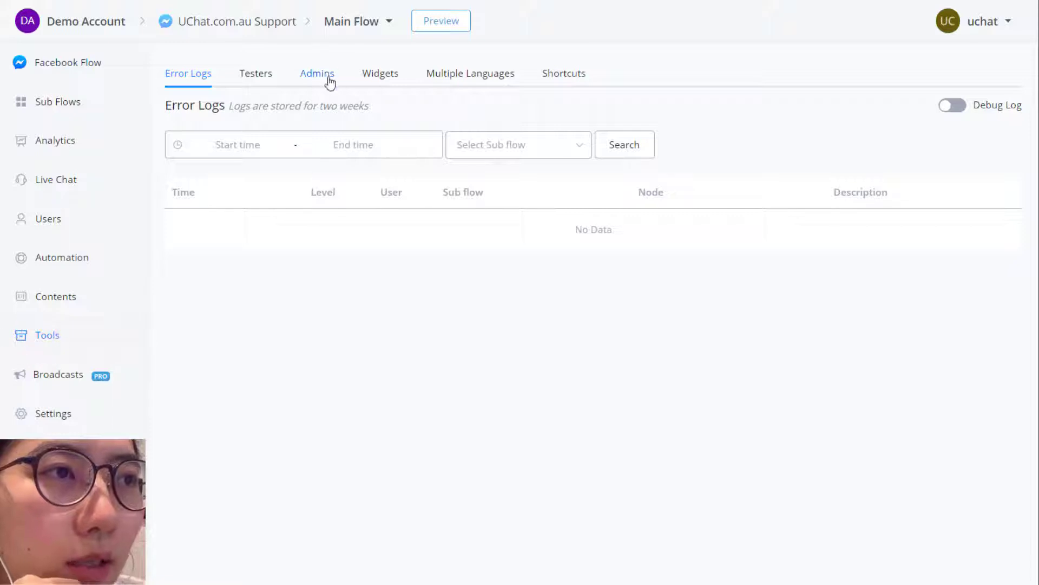
left_click(323, 77)
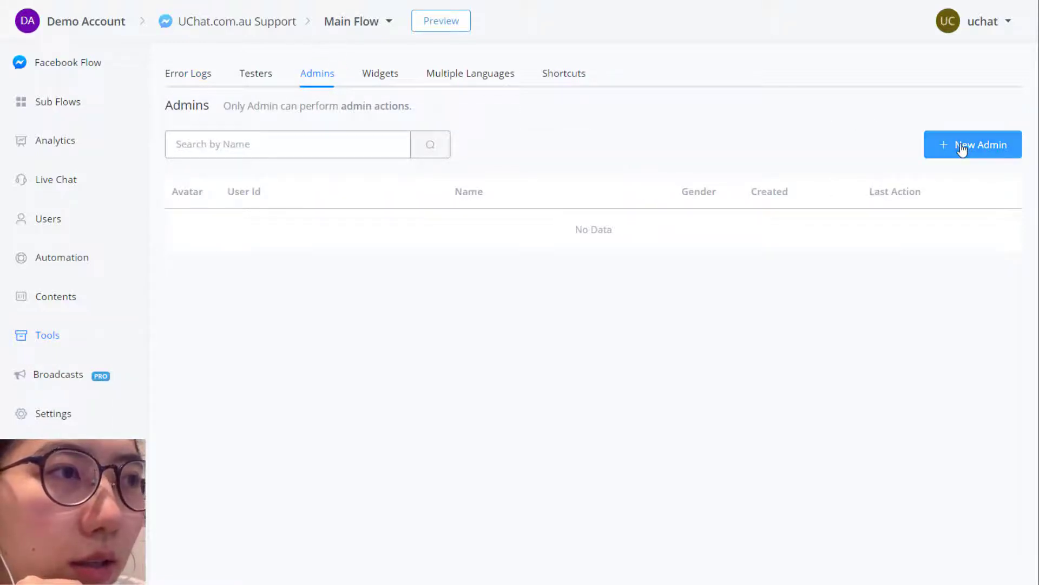
left_click(962, 148)
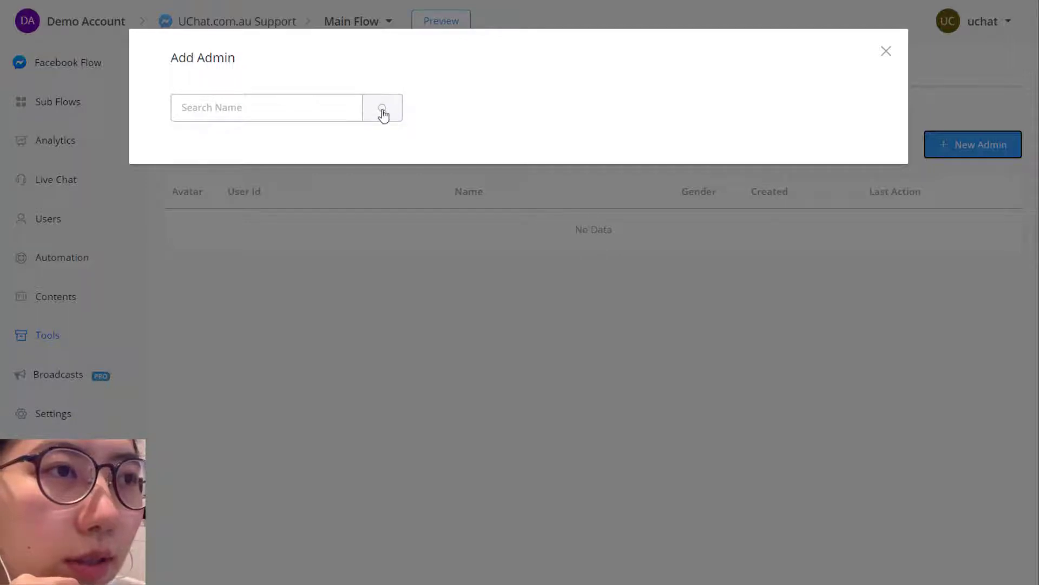
left_click(382, 110)
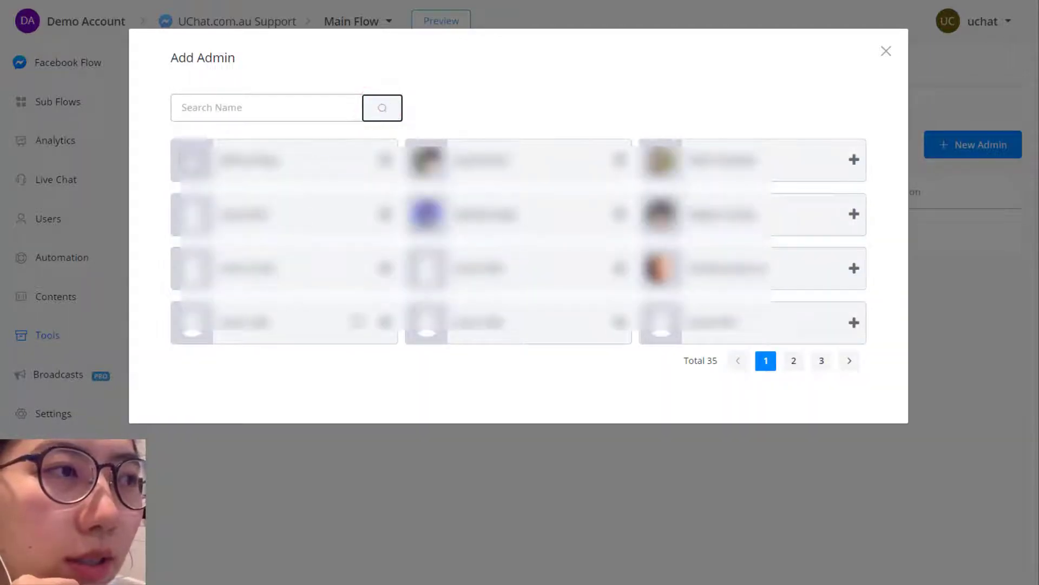
left_click(794, 362)
left_click(817, 363)
left_click(767, 362)
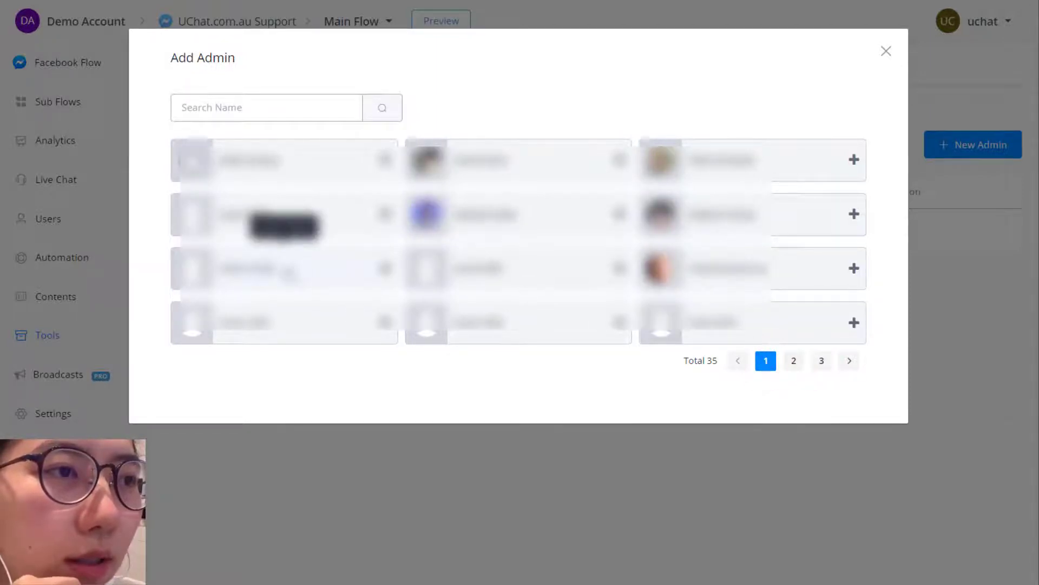
left_click(289, 269)
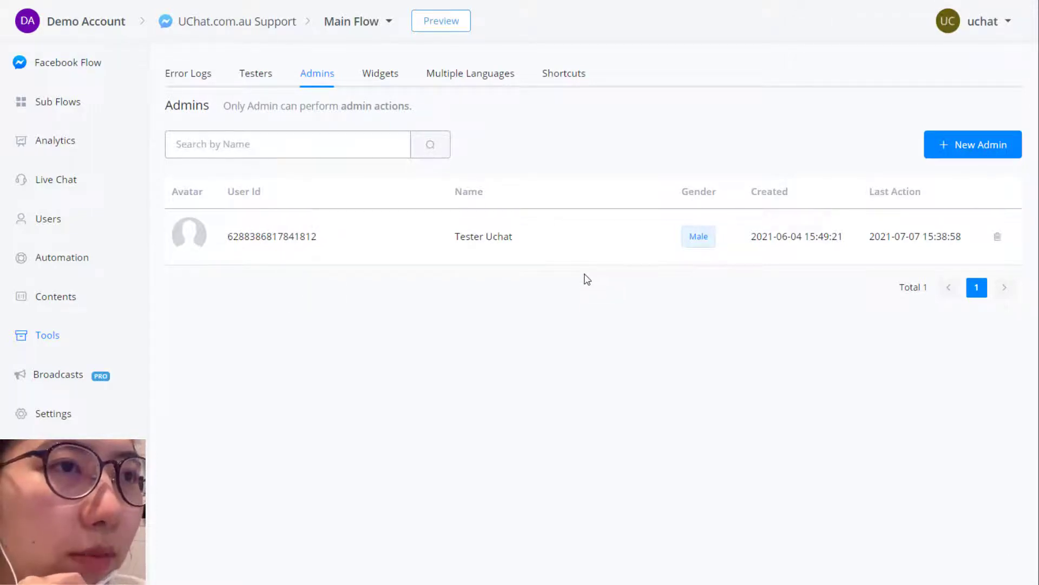
In the Facebook Flow, insert a Condition step between Start and Main Menu and position it between the two nodes.
left_click(91, 62)
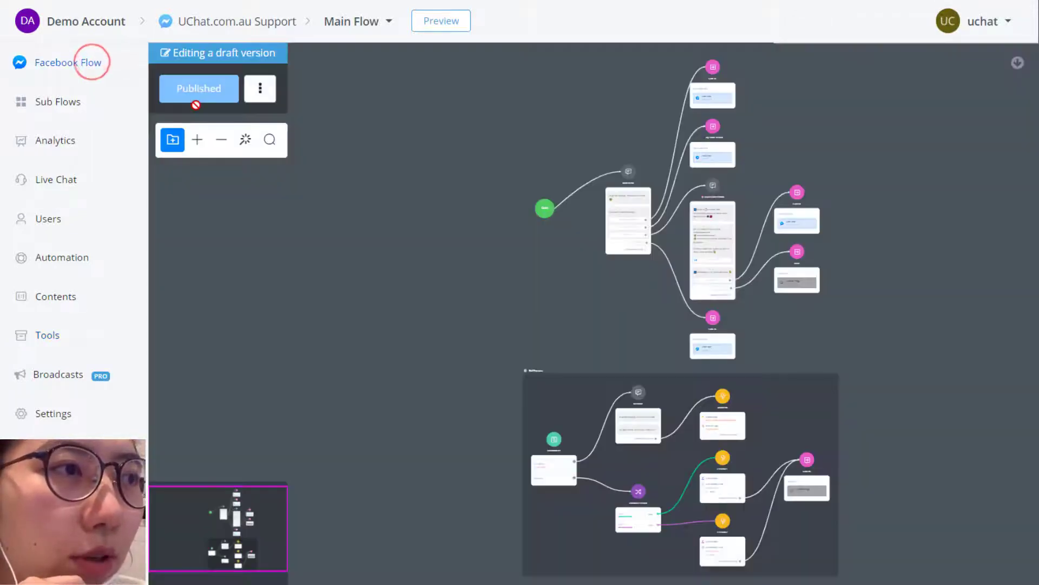
scroll(588, 260, "up", 5)
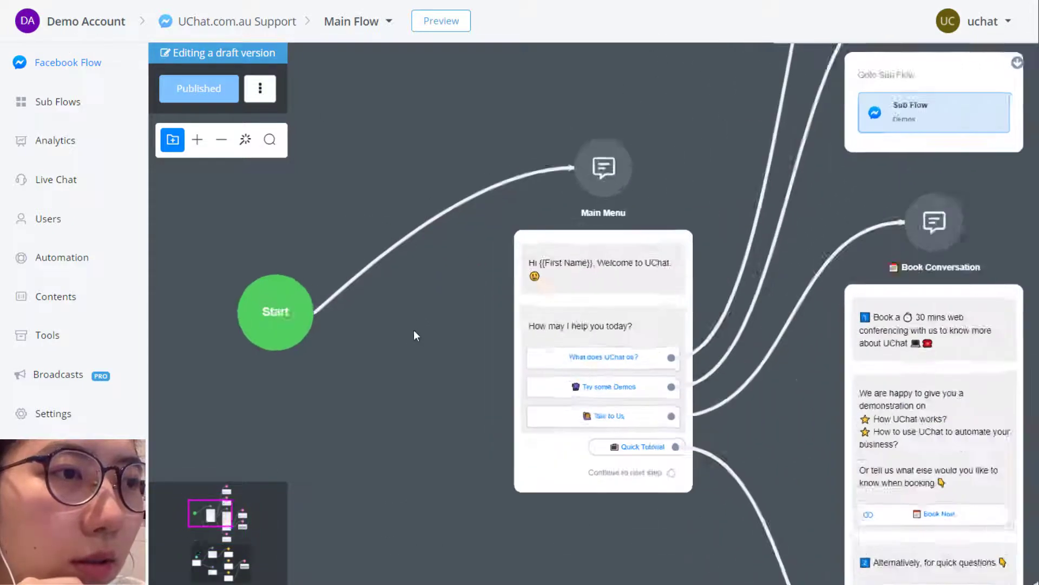
scroll(414, 329, "up", 1)
left_click_drag(379, 455, 398, 385)
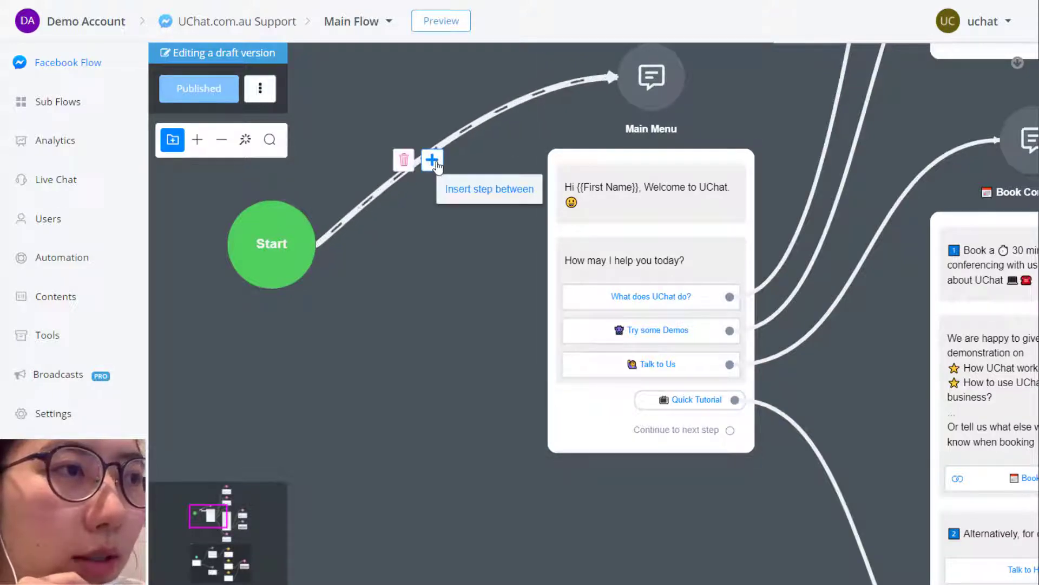
left_click(432, 159)
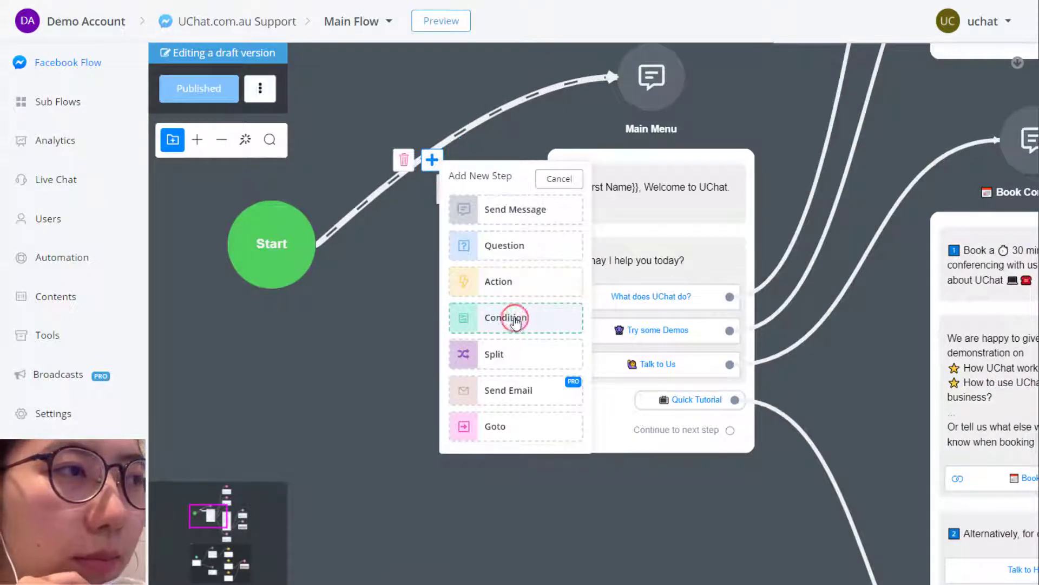
left_click(518, 320)
left_click_drag(570, 297, 435, 409)
scroll(436, 408, "down", 4)
Add a condition group to the new Condition step with the rule Is Admin is Yes.
left_click(424, 263)
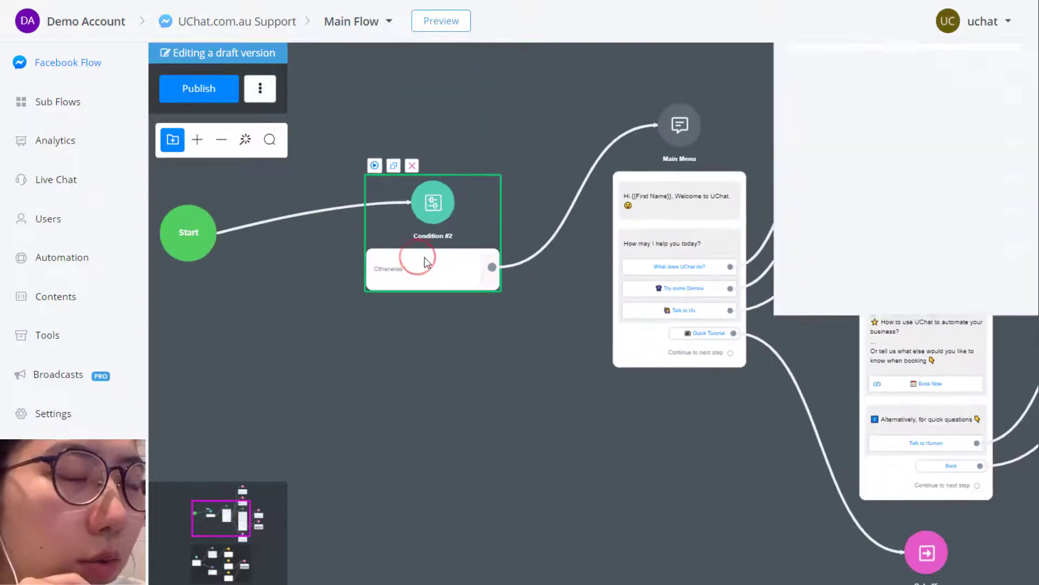
left_click(869, 180)
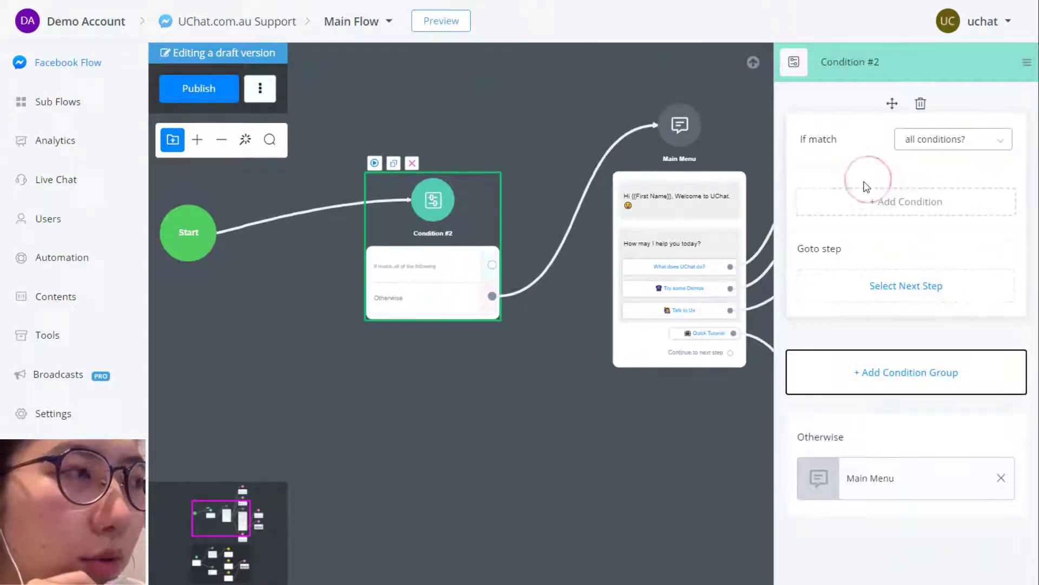
left_click(867, 204)
left_click(430, 111)
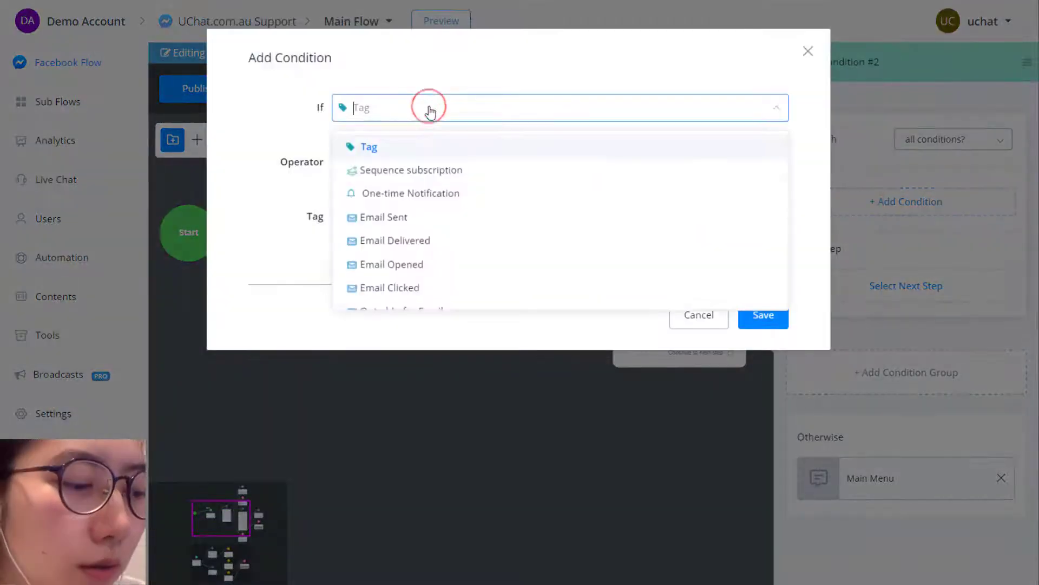
type("admin")
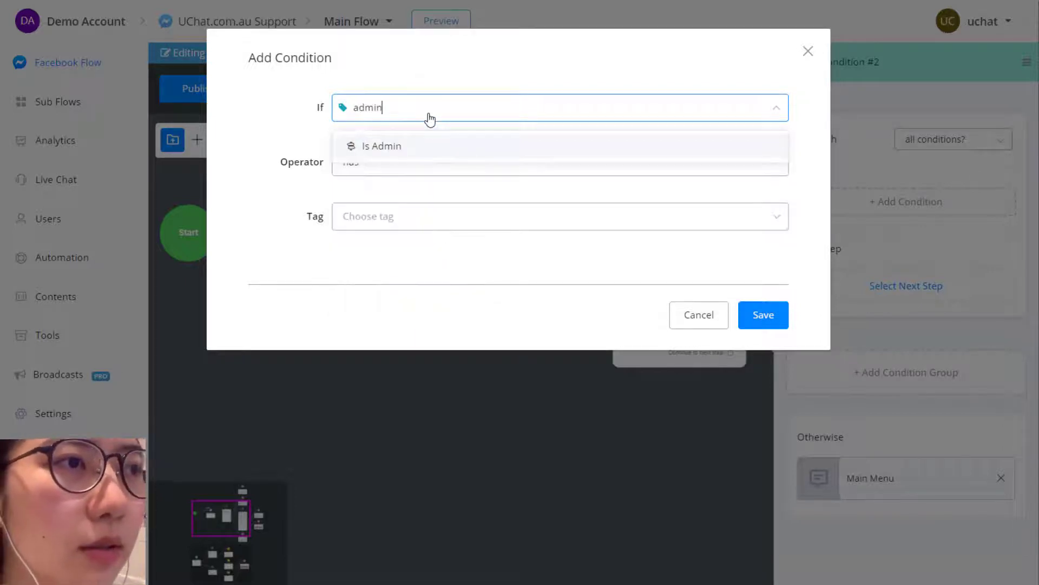
left_click(389, 148)
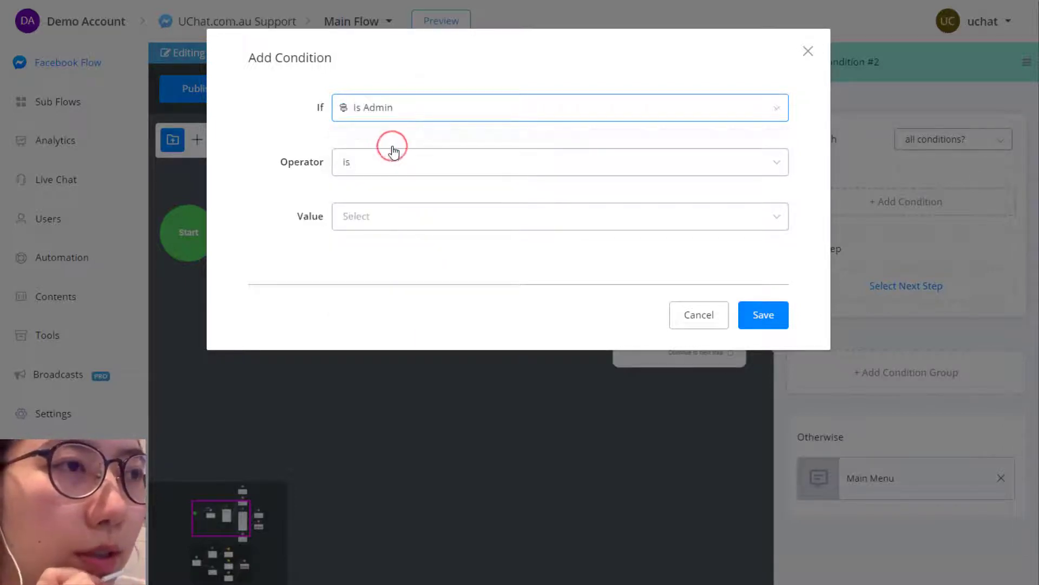
left_click(368, 213)
left_click(367, 252)
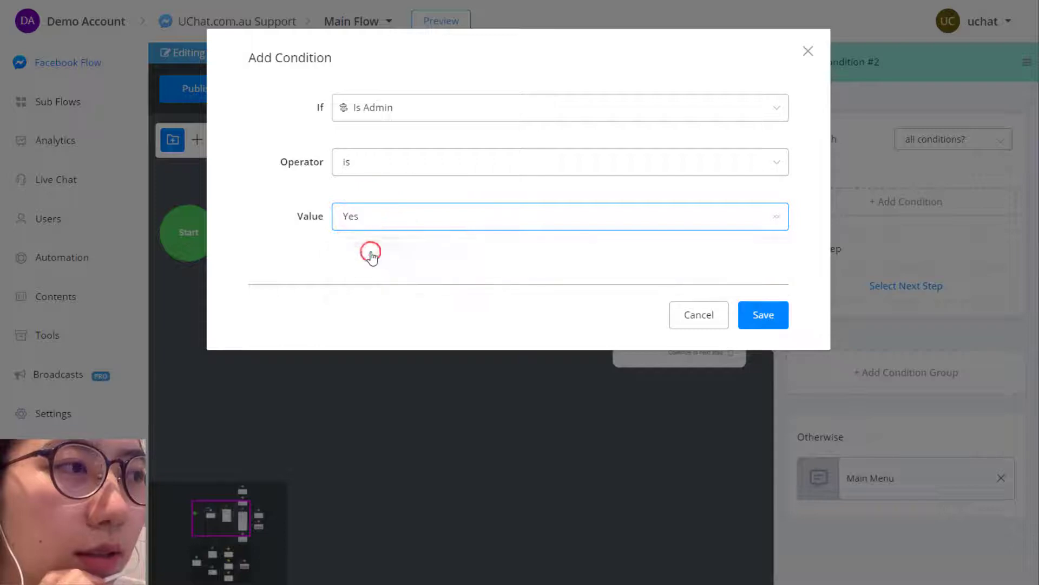
left_click(494, 269)
left_click(748, 316)
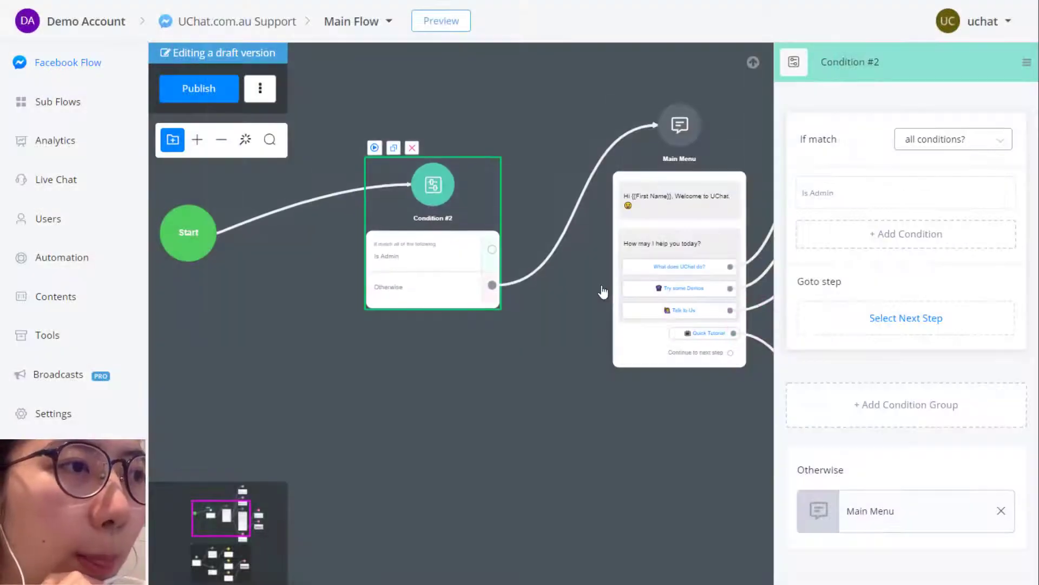
Connect the Is Admin branch to a new Send Message step beneath the Main Menu node and open it for editing.
left_click_drag(492, 249, 538, 147)
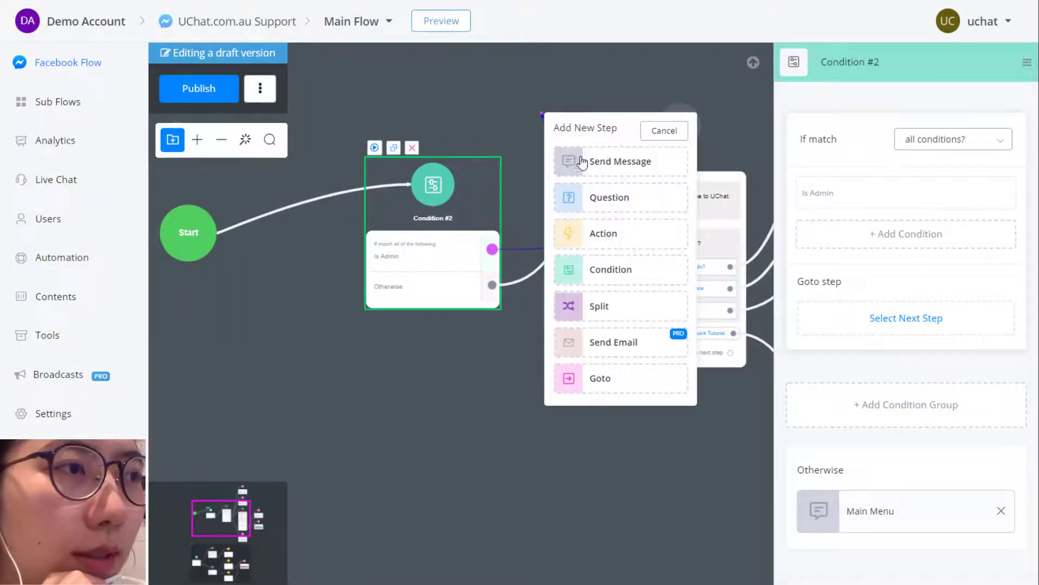
left_click(604, 162)
left_click(572, 343)
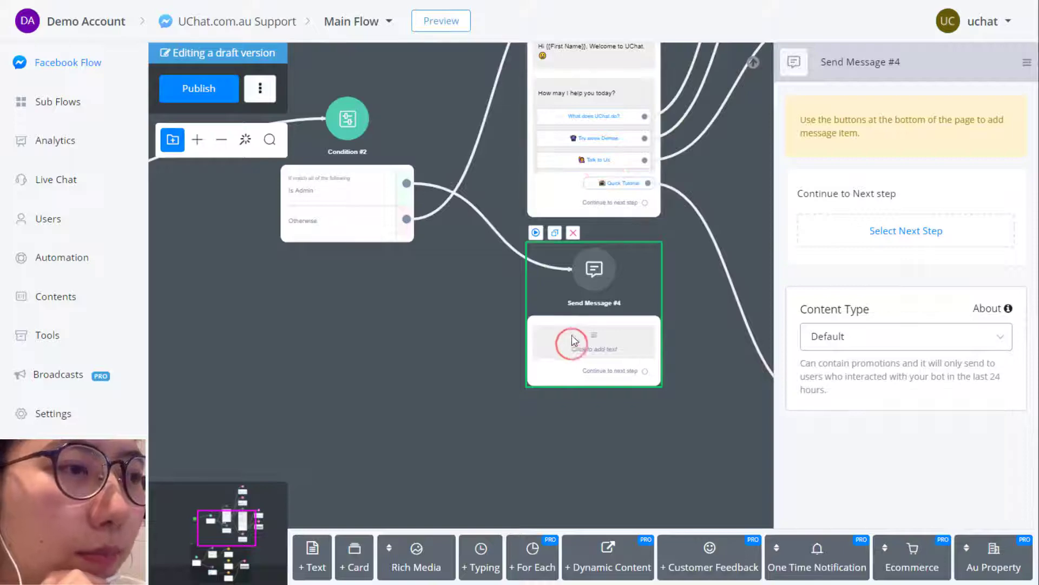
Add a text block to the new message reading "* Now you are under ADMIN MODE *".
left_click(312, 558)
left_click(861, 122)
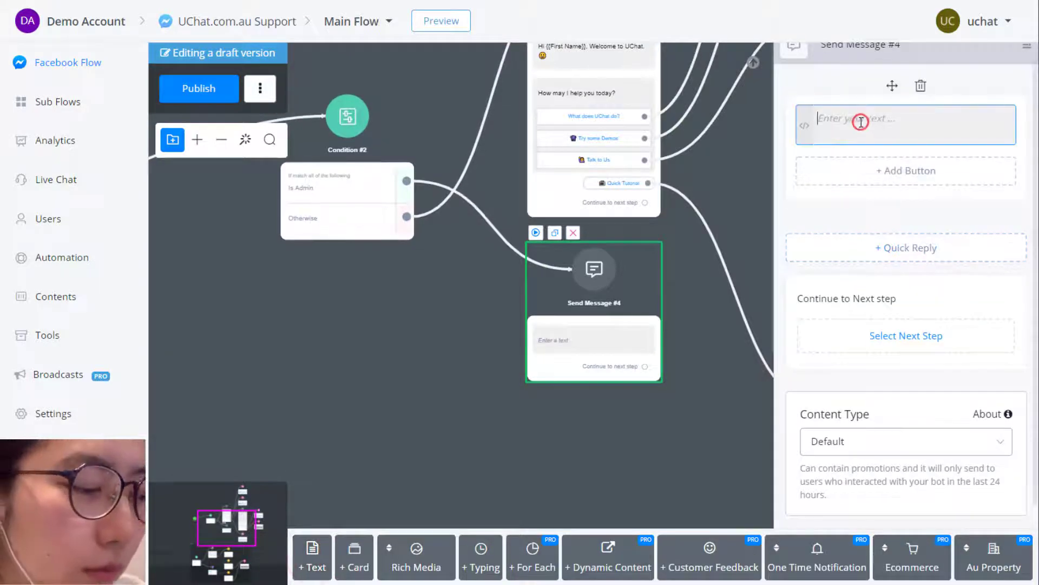
type("* Now you are udner ")
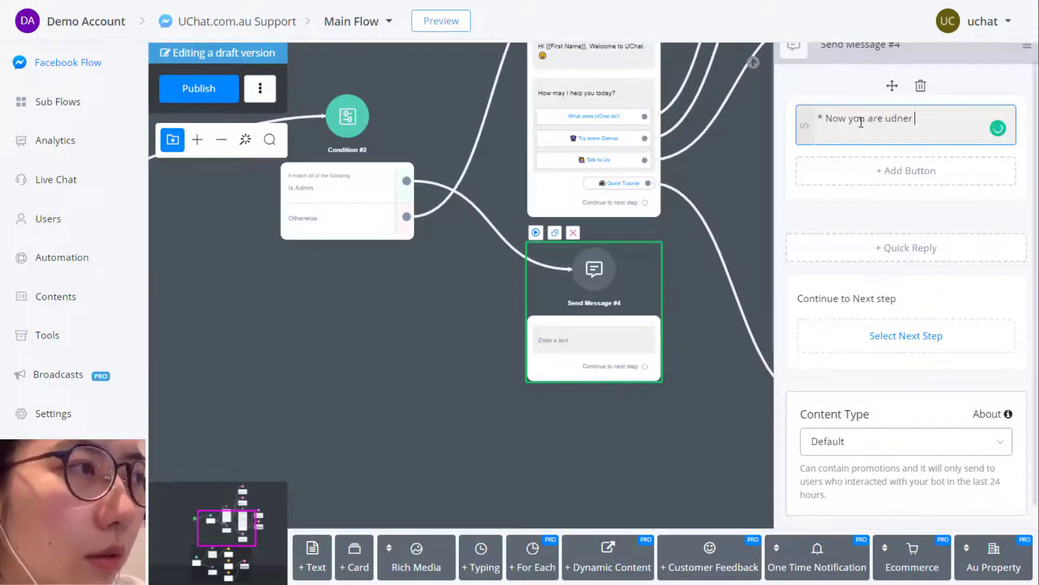
type("ADMIN MODE *")
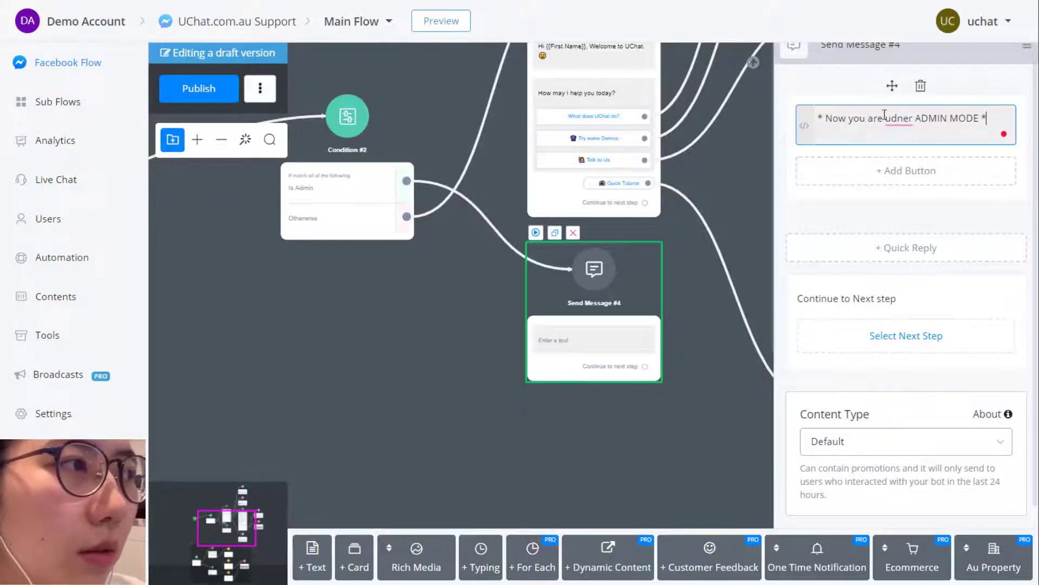
left_click(909, 123)
Add a second text block to the admin message reading "Hi, {{First Name}}", using the First Name variable.
left_click(325, 557)
left_click(854, 109)
scroll(875, 208, "up", 3)
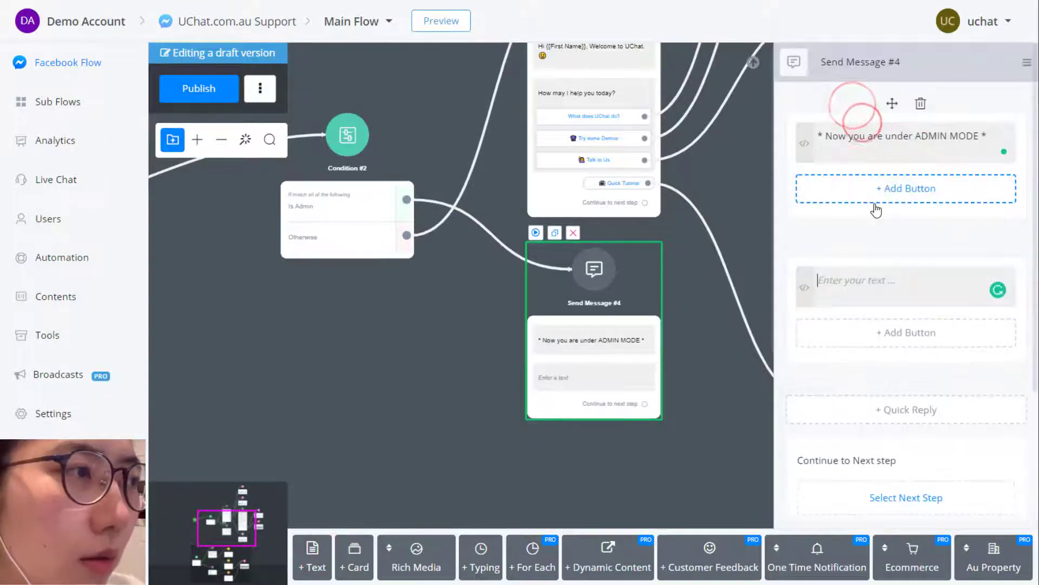
type("Hi, {{First Name}}")
key("Return")
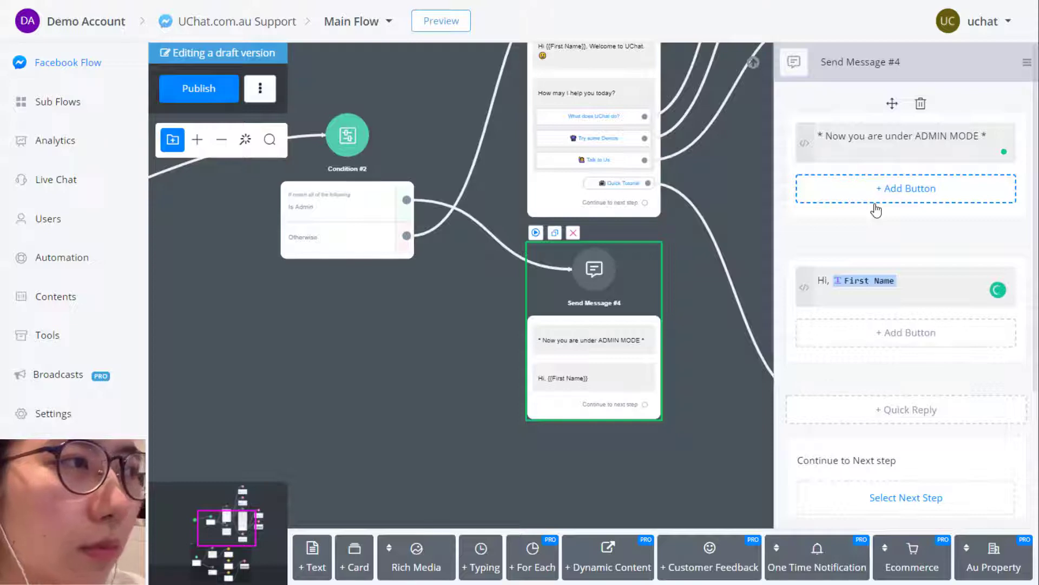
left_click(840, 244)
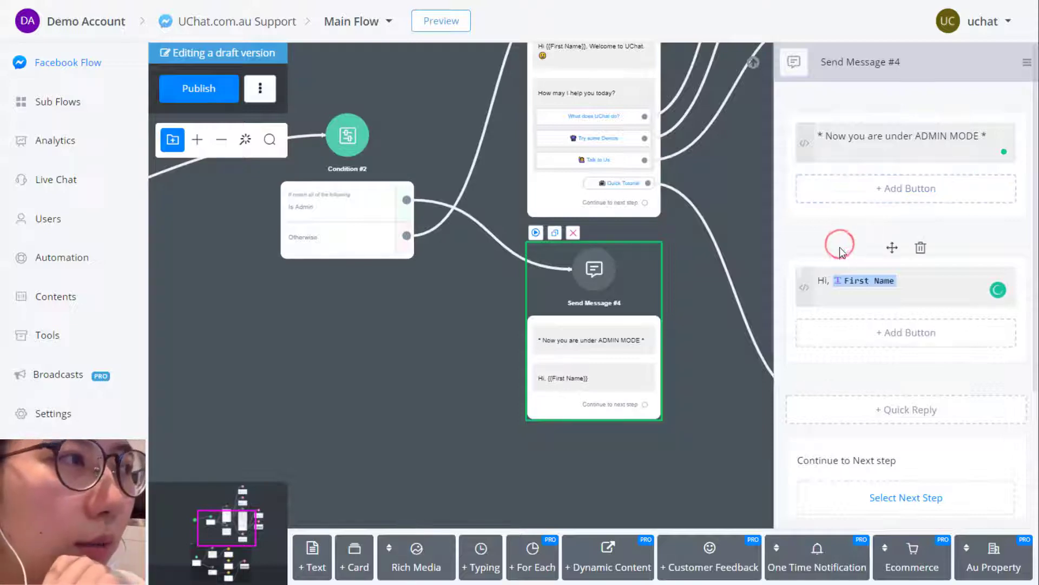
left_click(913, 283)
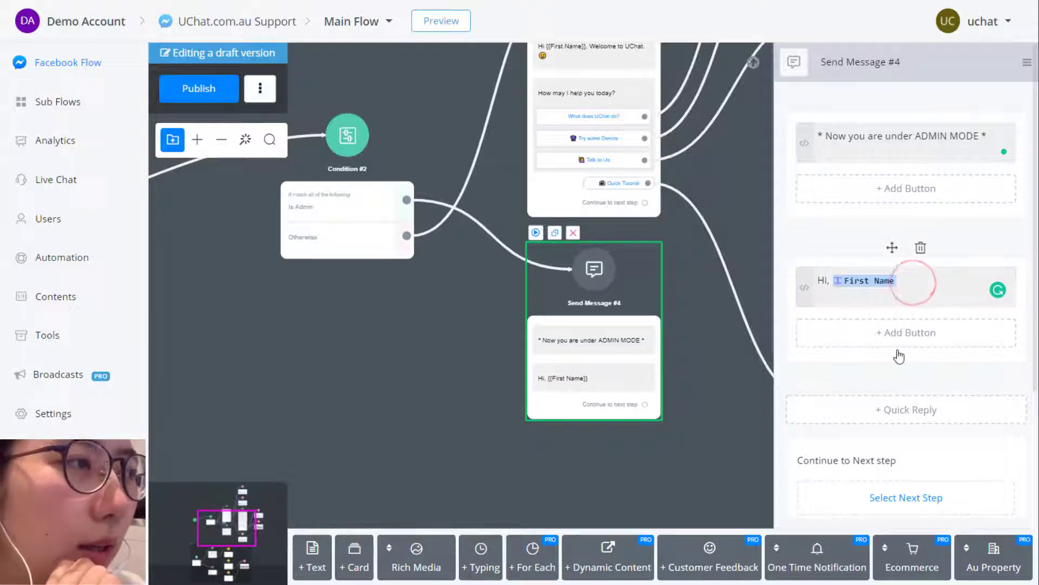
Add a button titled "Check User Info" under the greeting text and save it.
left_click(886, 336)
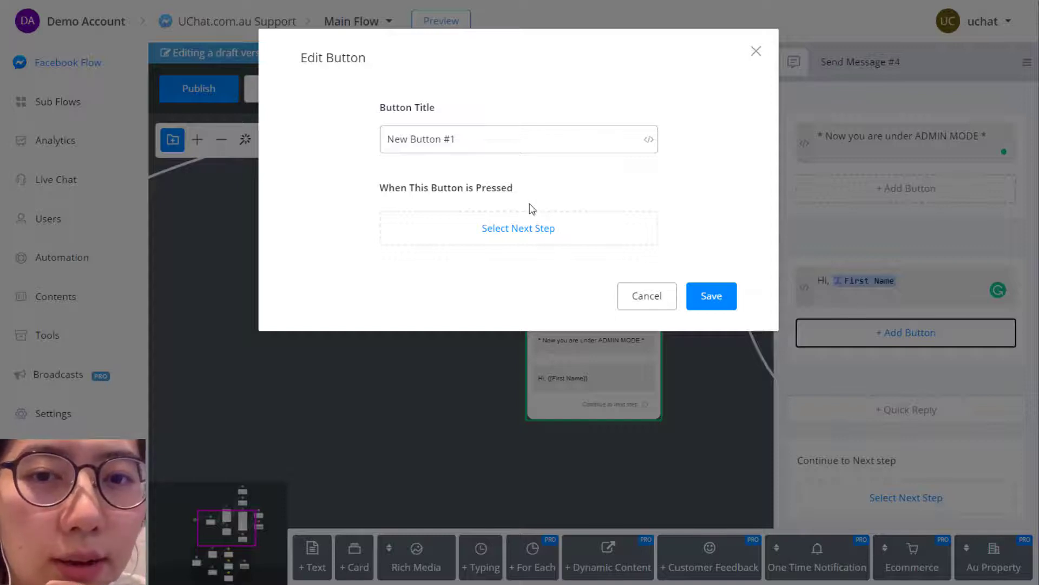
left_click_drag(470, 139, 389, 142)
type("User Info")
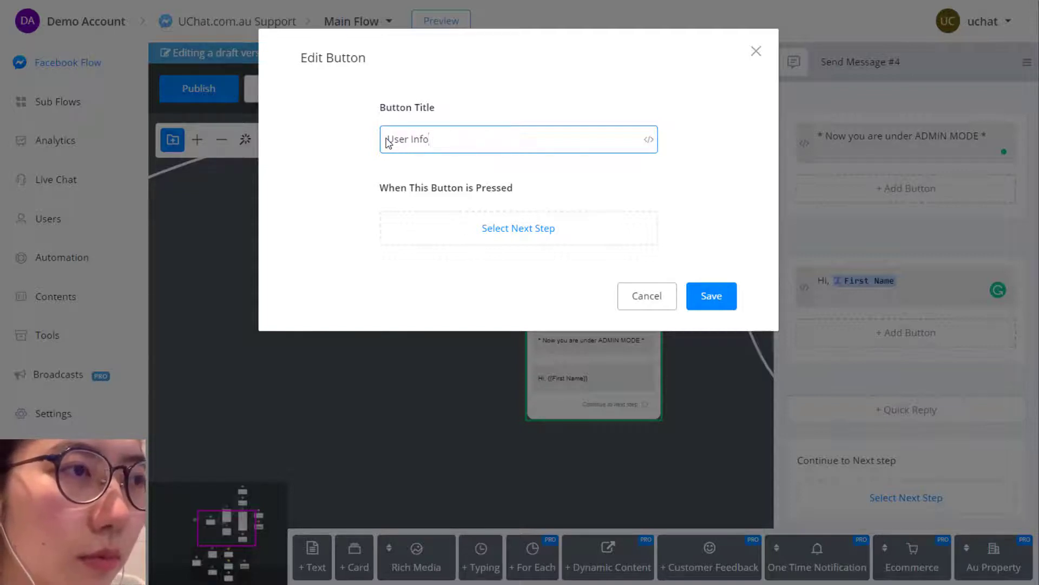
type("Check")
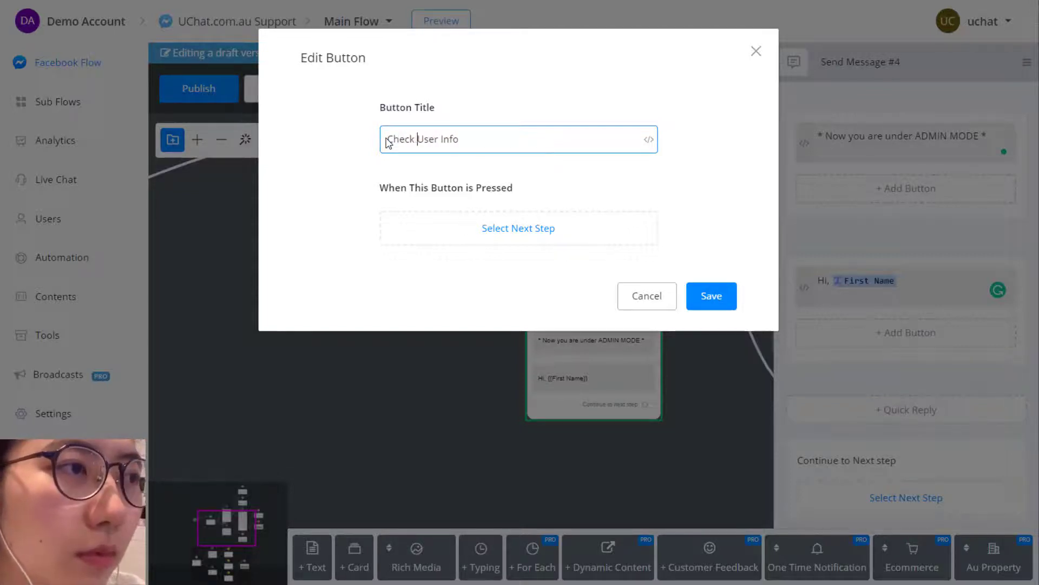
left_click(717, 297)
Add a second button titled "System Reports" under the greeting text and save it.
left_click(851, 365)
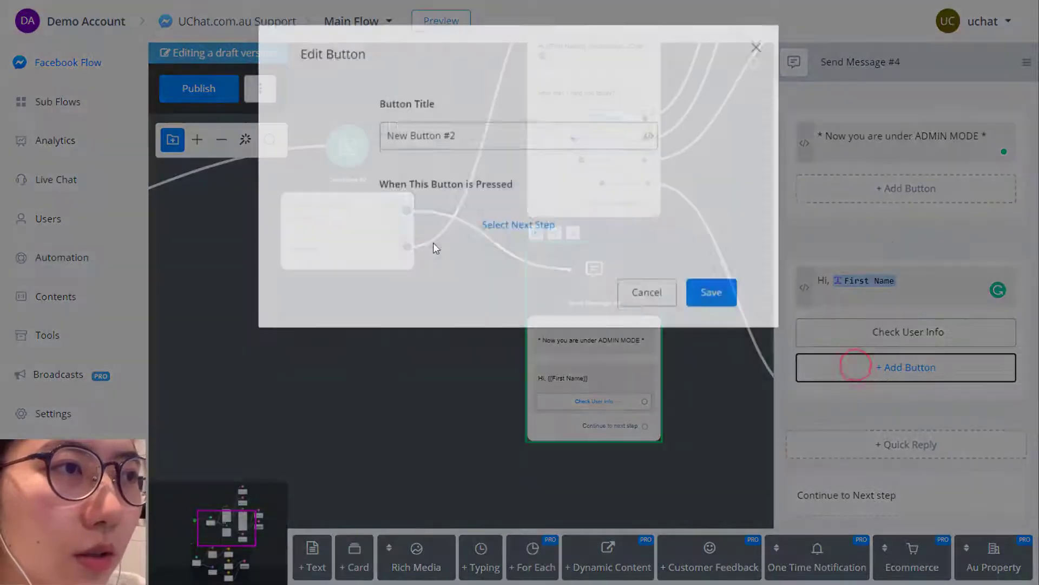
triple_click(475, 135)
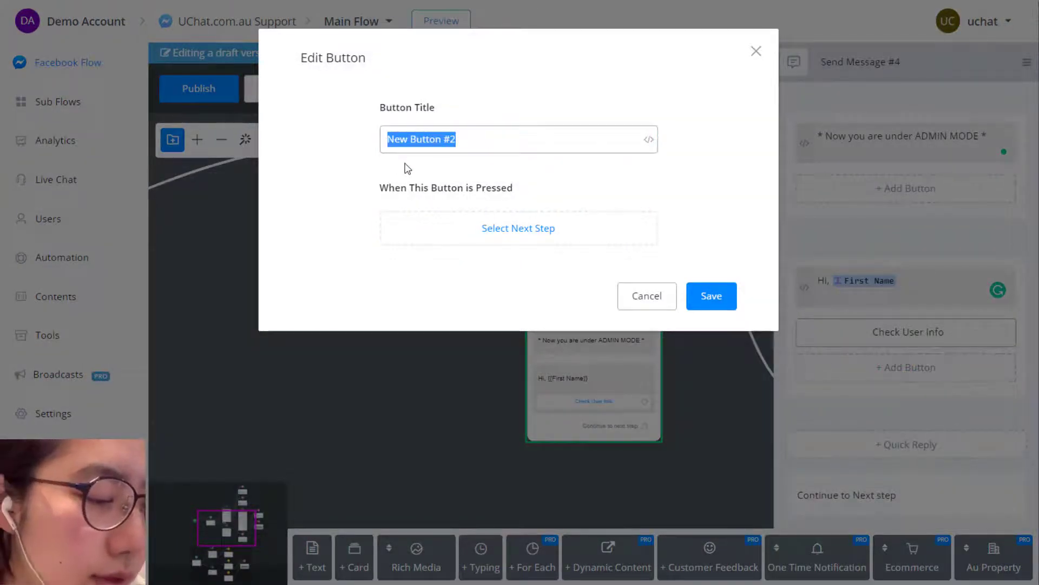
type("System ")
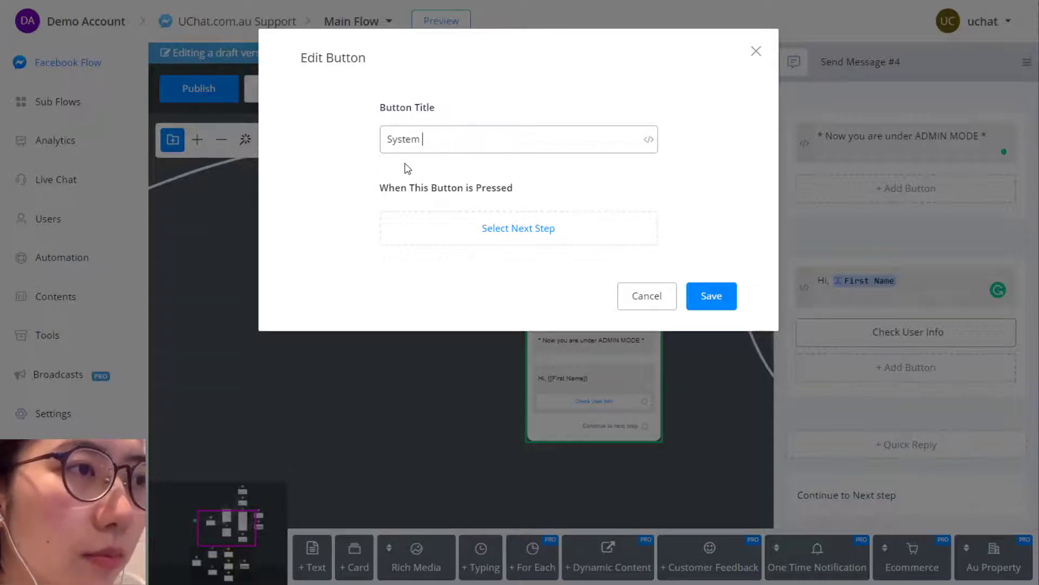
type("Reports")
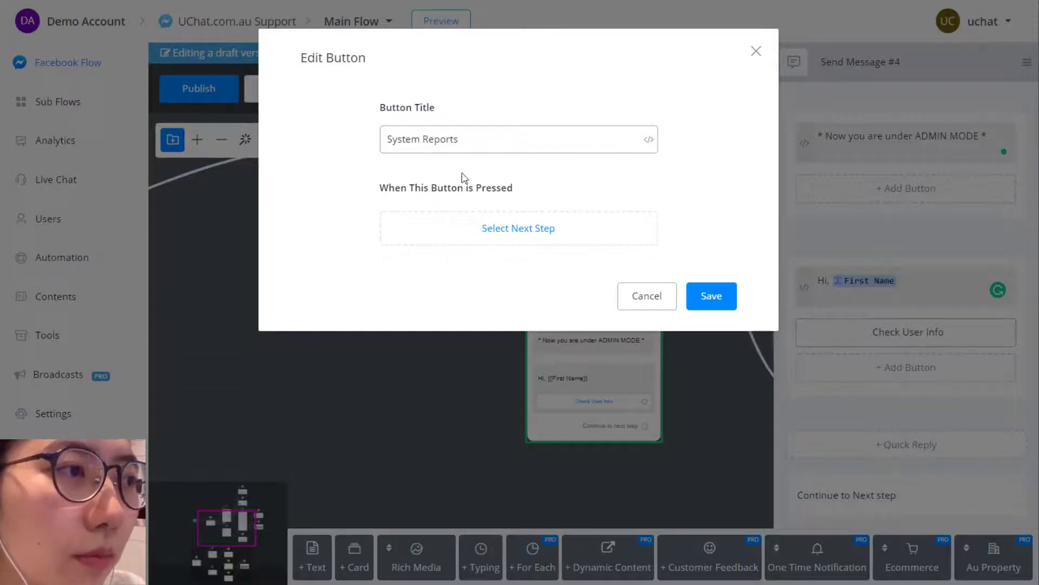
left_click(709, 295)
Add a third button titled "Configuration" under the greeting text and save it.
left_click(861, 414)
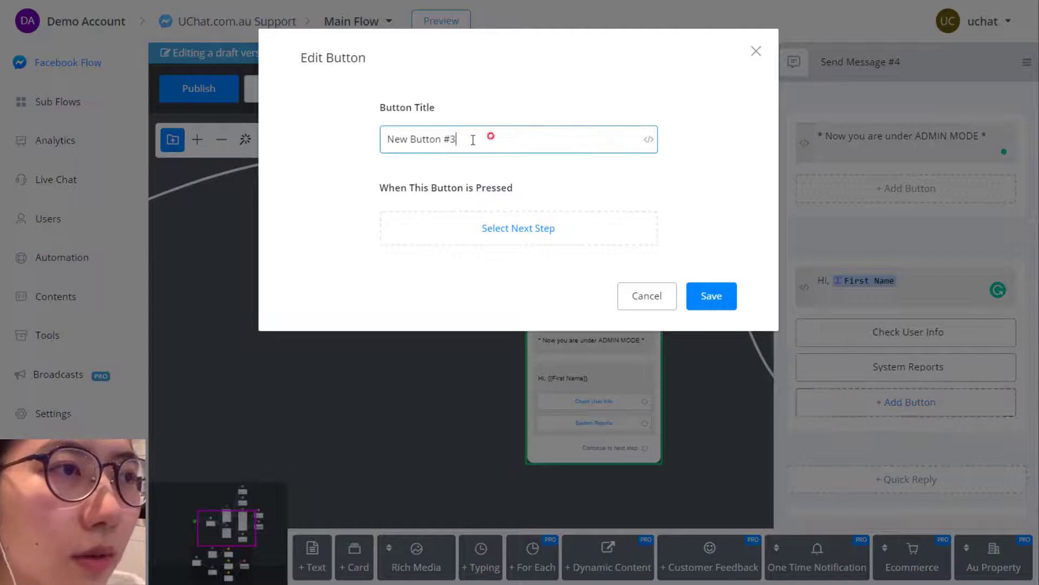
left_click_drag(489, 137, 383, 149)
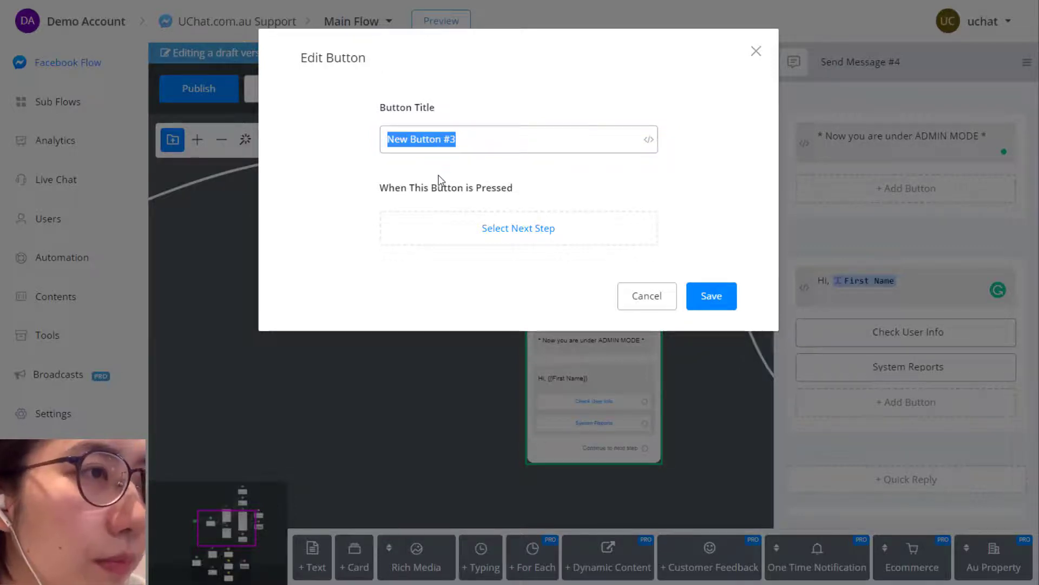
type("Configuration")
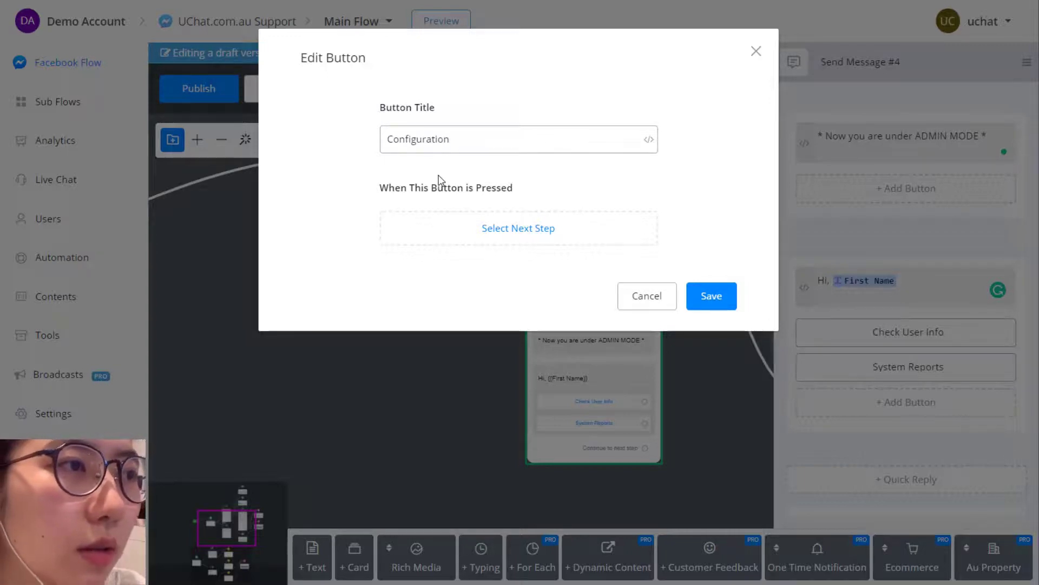
left_click(716, 298)
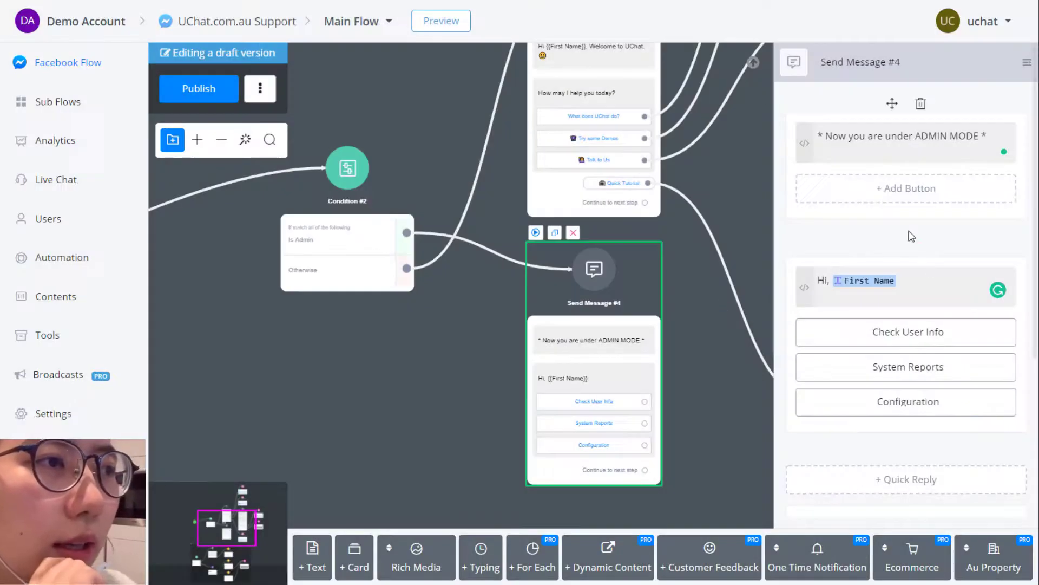
Publish the draft flow and review the branches of the Is Admin condition.
left_click(217, 89)
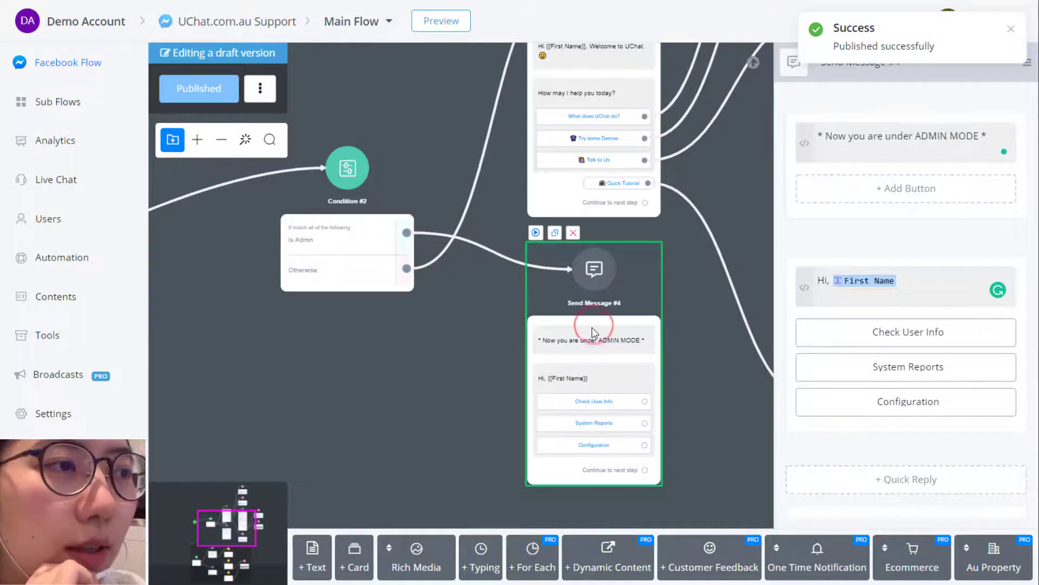
left_click(356, 275)
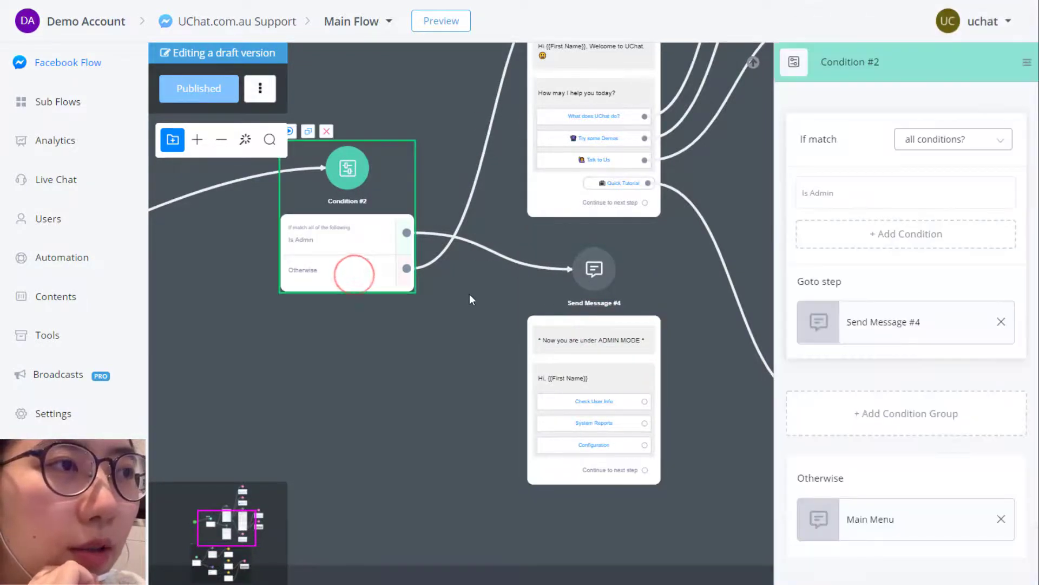
scroll(472, 297, "down", 2)
left_click_drag(393, 381, 334, 440)
left_click(504, 186)
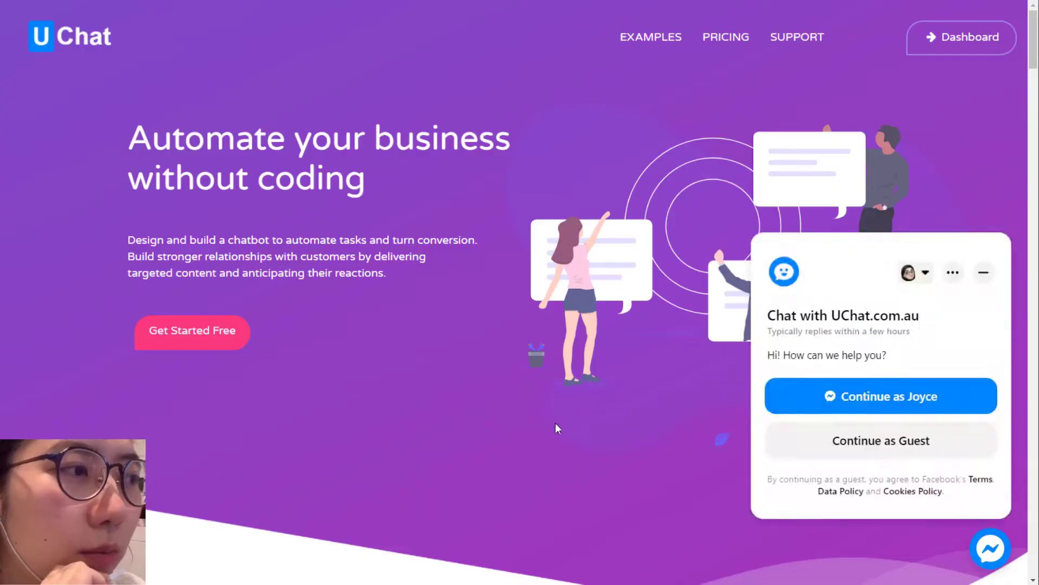
On the UChat website, start the Messenger chat as a guest, send "menu" and dismiss the Slack notification.
left_click(891, 448)
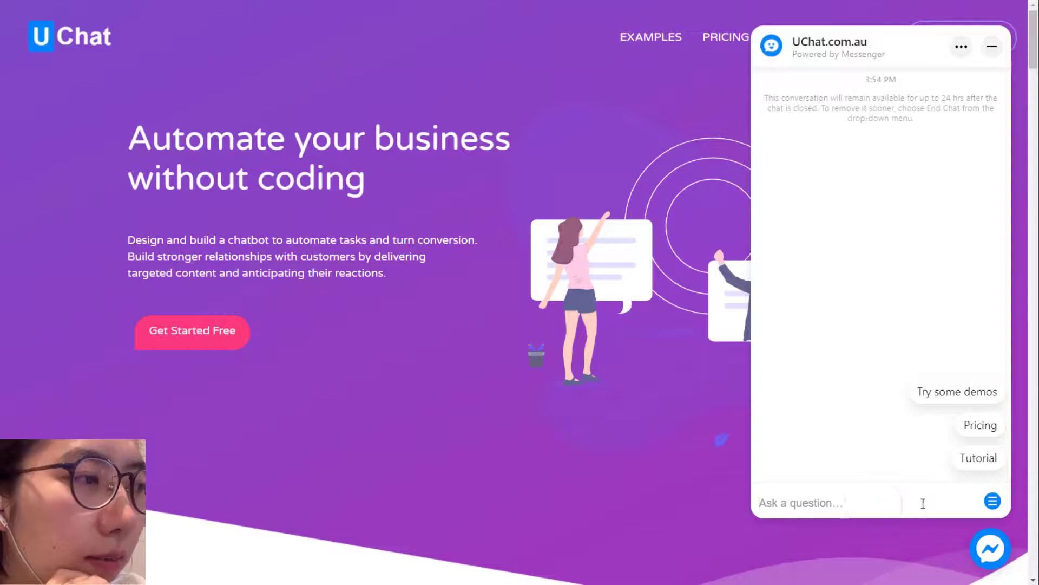
type("menu")
key("Return")
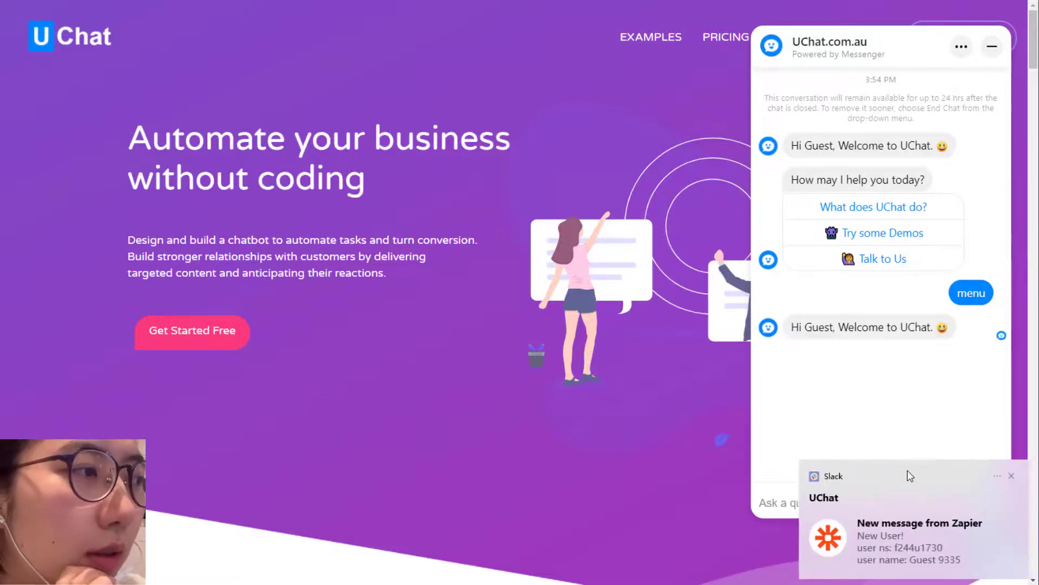
left_click(1012, 477)
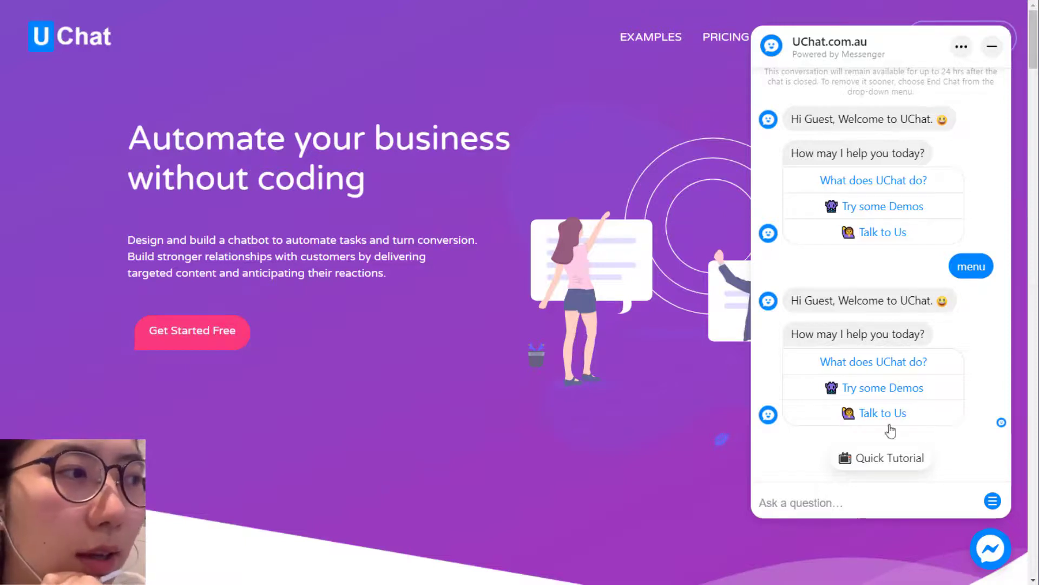
End the guest chat in the website's Messenger widget.
left_click(962, 47)
left_click(846, 89)
left_click(950, 130)
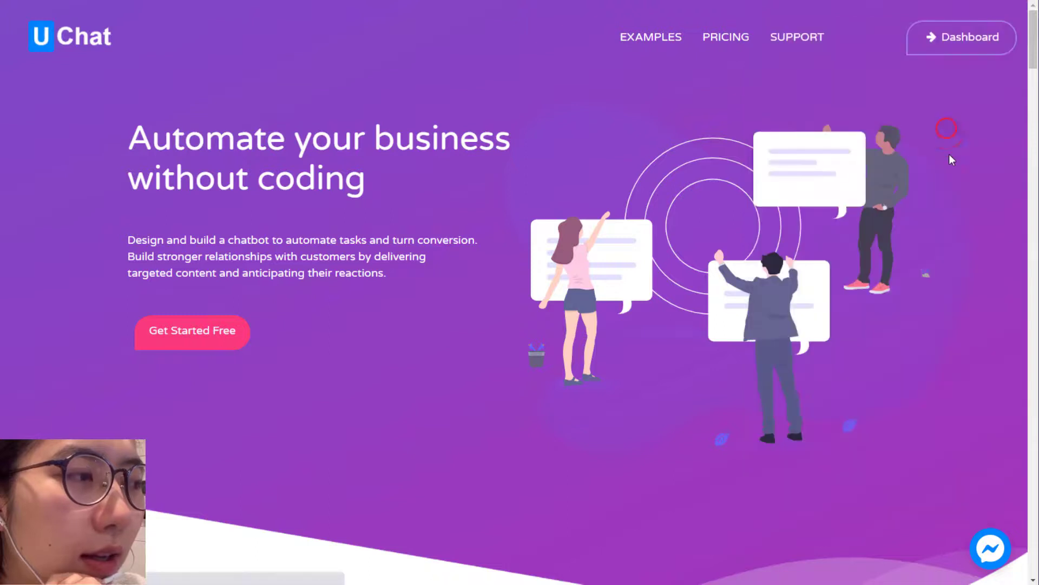
Reopen the website's Messenger chat, continue with the signed-in Facebook account and send "menu".
left_click(979, 552)
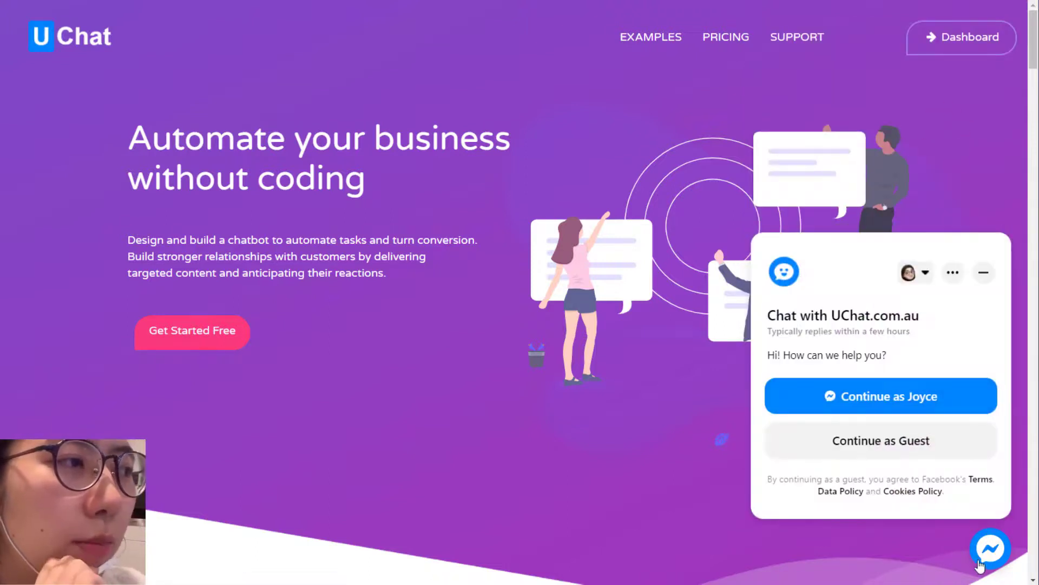
left_click(954, 405)
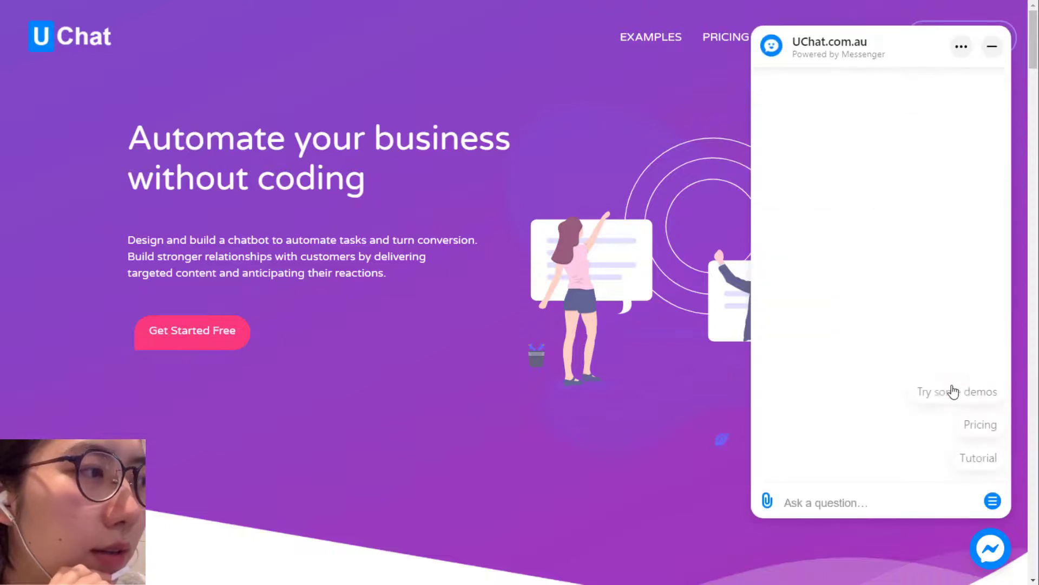
left_click(882, 508)
type("menu")
key("Return")
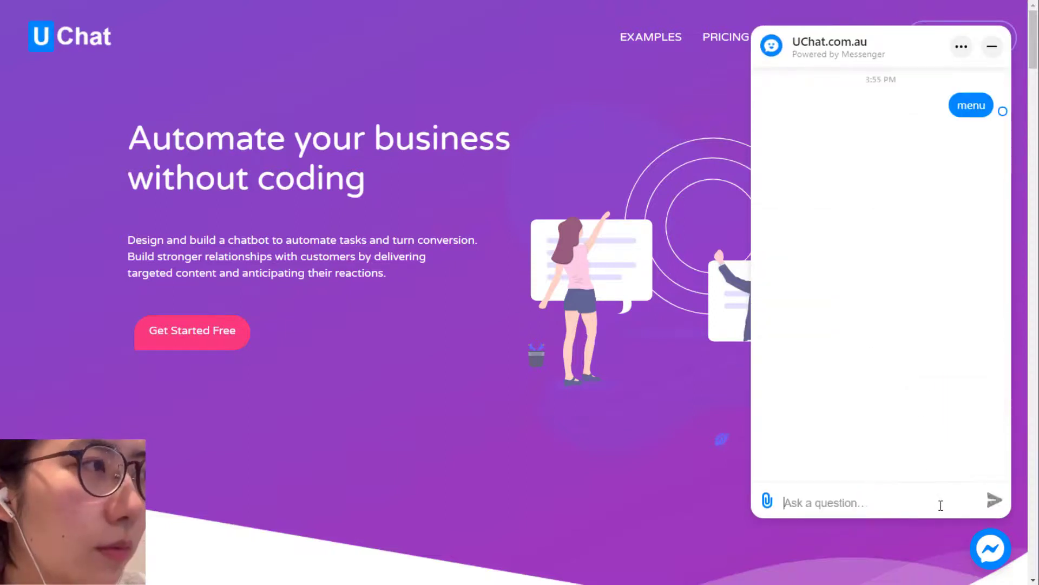